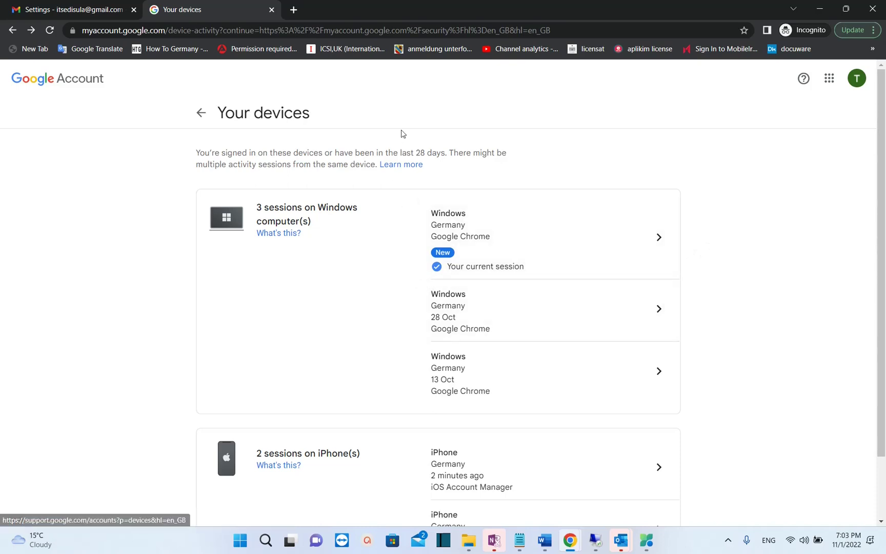
scroll(418, 139, down, 2)
scroll(365, 324, up, 2)
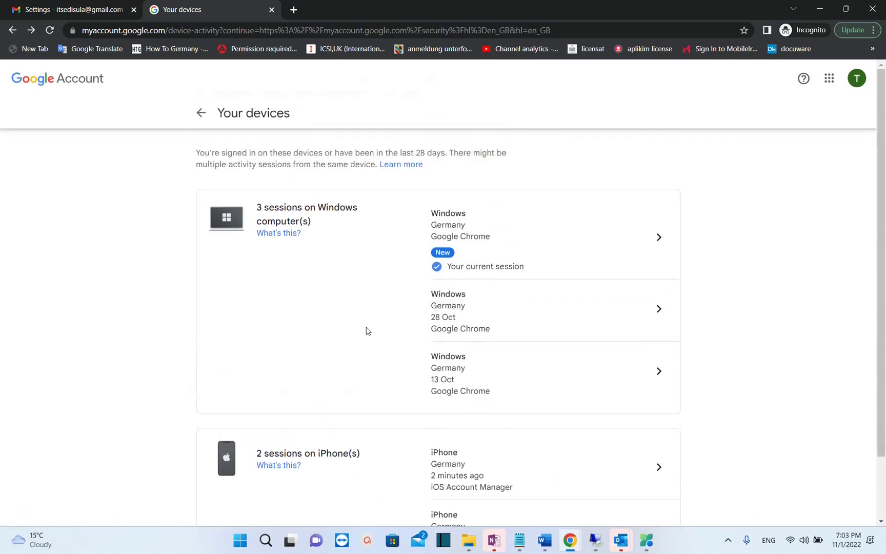
scroll(385, 346, down, 1)
scroll(386, 360, down, 1)
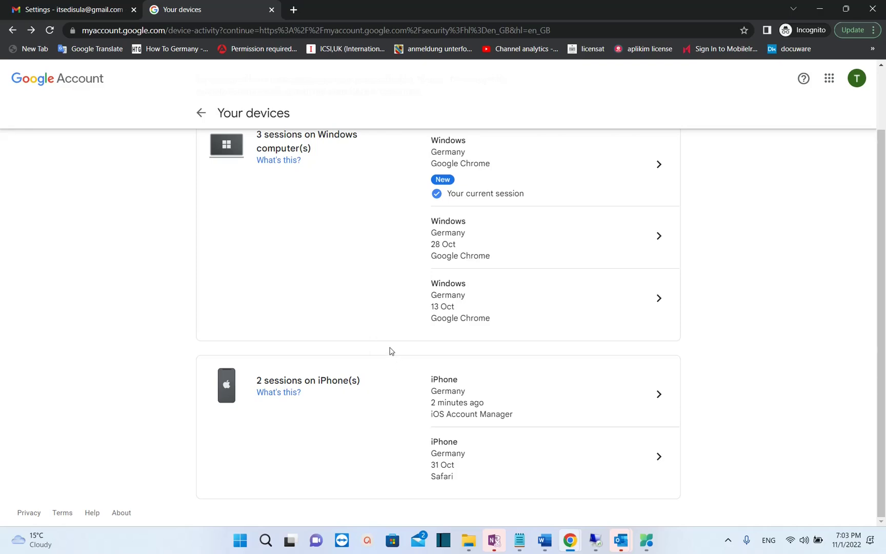
Close the Your devices tab after reviewing its three Windows and two iPhone sessions.
click(271, 8)
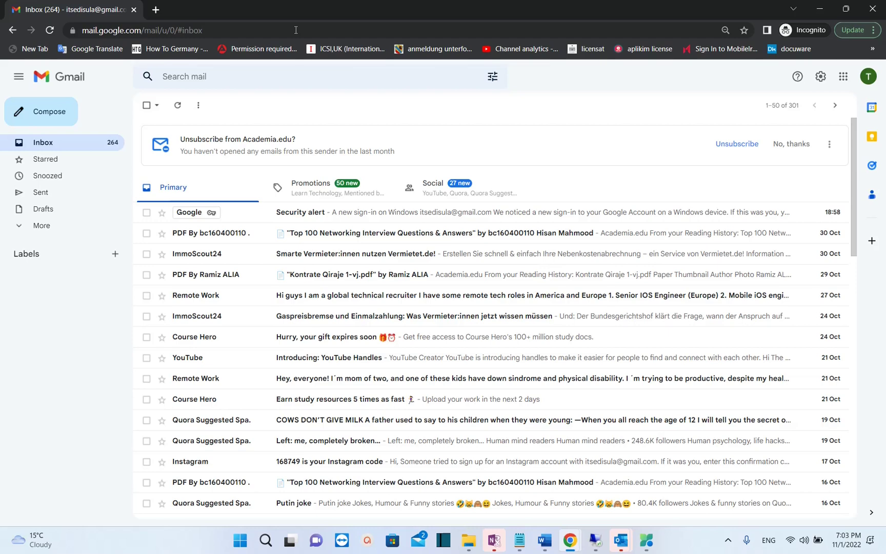
click(295, 30)
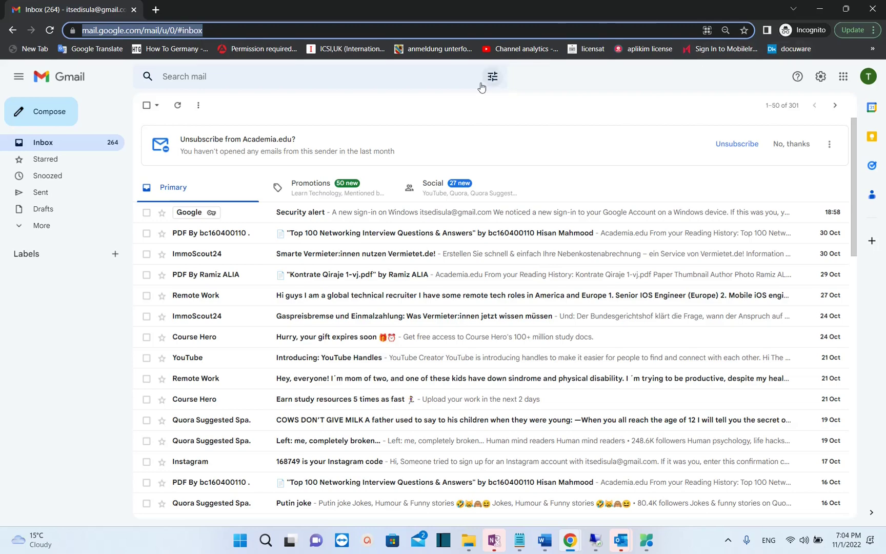
click(865, 78)
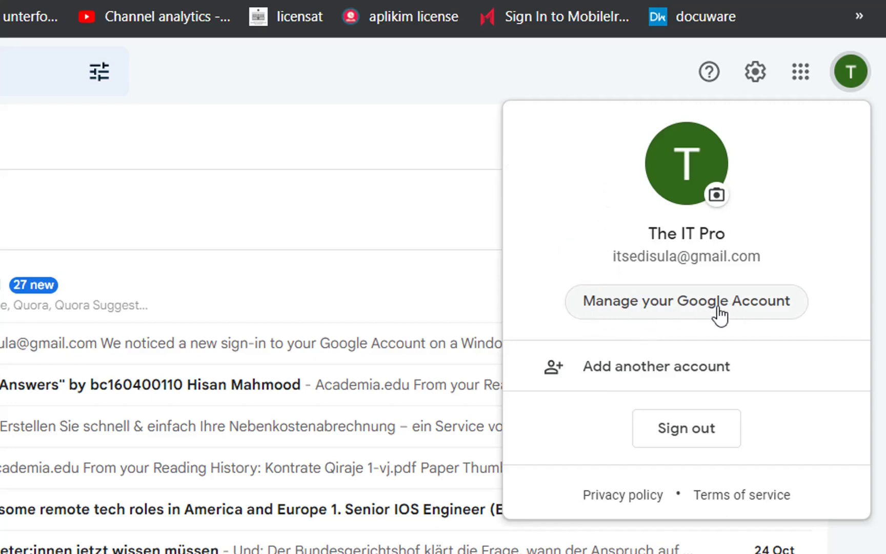
Open Google Account management in a new tab and go to its Security page.
click(719, 304)
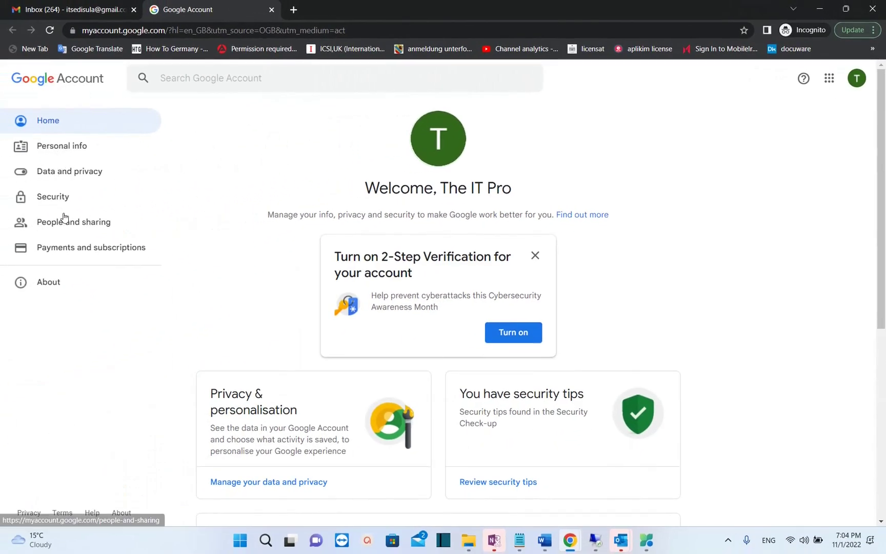
click(76, 222)
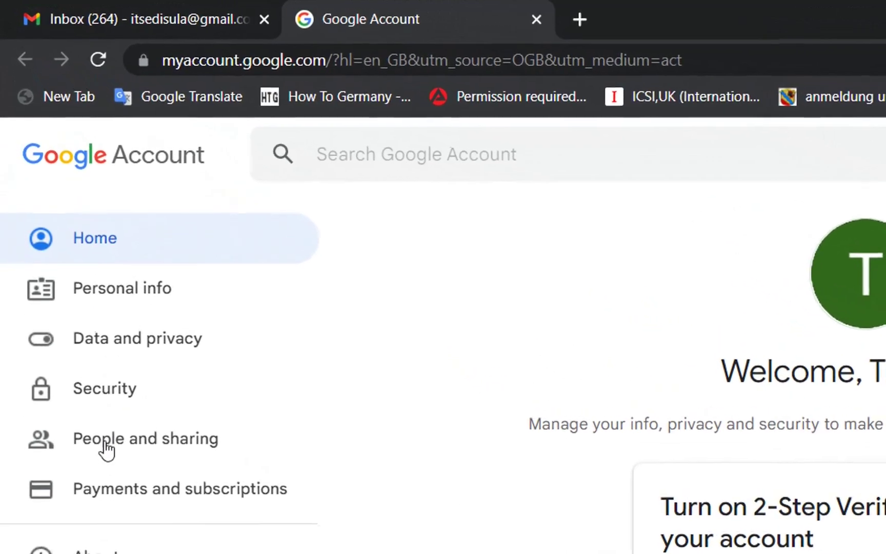
click(93, 398)
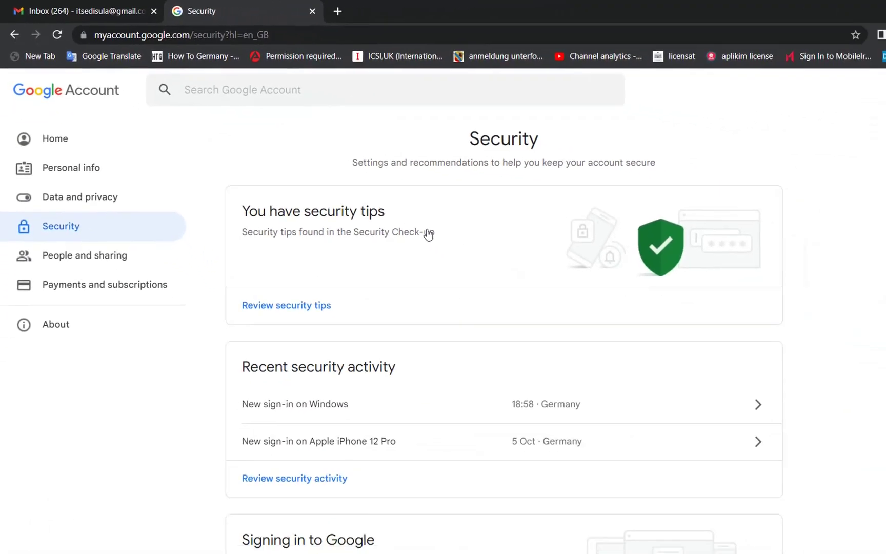
scroll(376, 205, down, 5)
scroll(373, 203, down, 3)
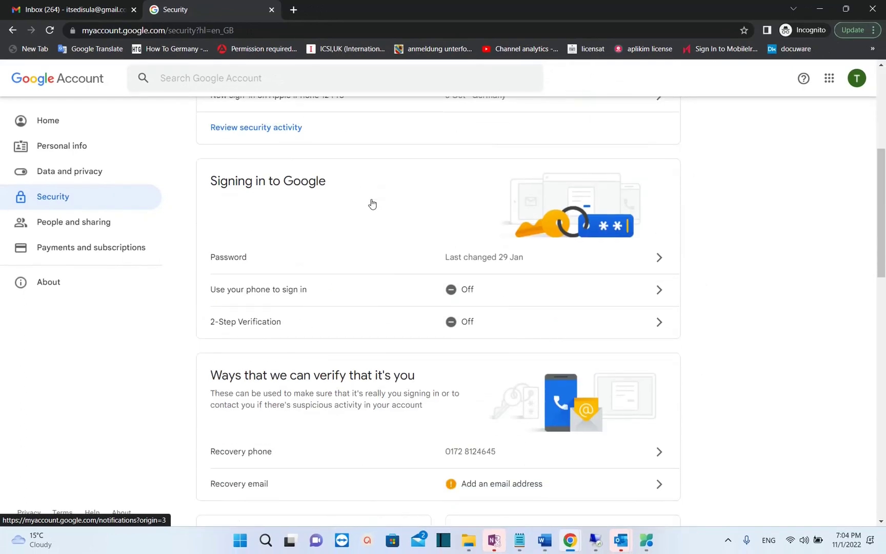
scroll(368, 189, down, 5)
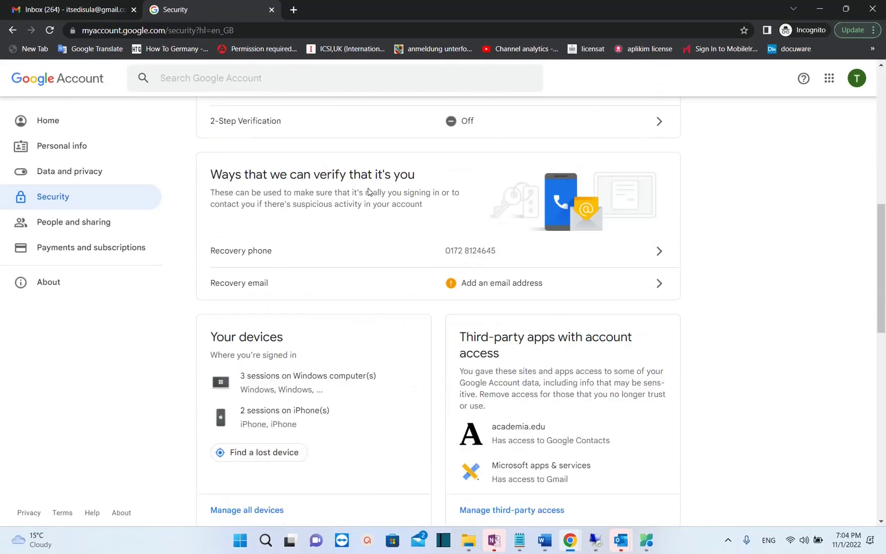
scroll(368, 188, down, 1)
scroll(367, 188, down, 3)
scroll(368, 188, down, 2)
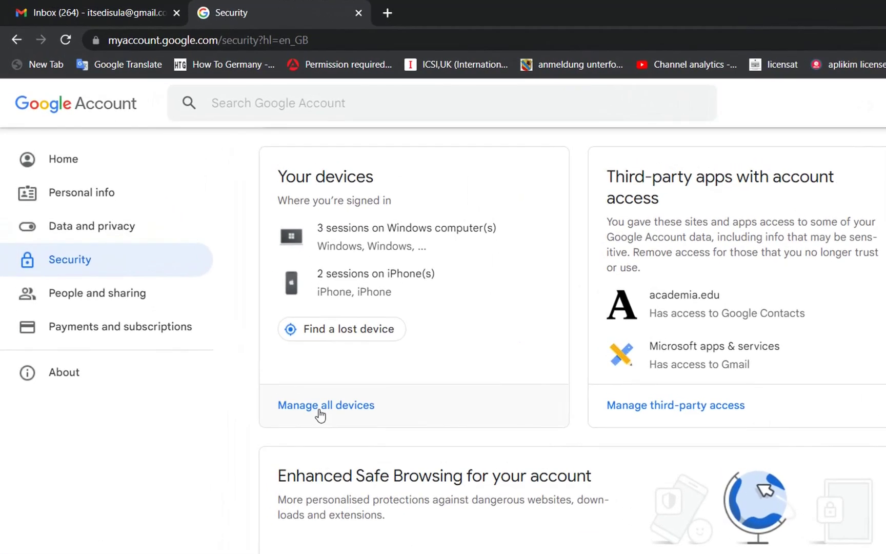
Open the full Your devices list through 'Manage all devices'.
click(321, 408)
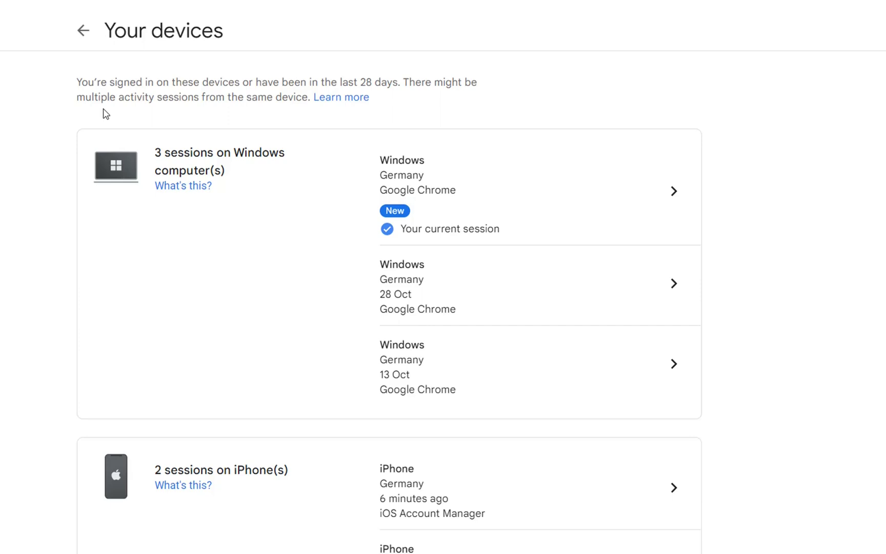
scroll(298, 242, down, 2)
scroll(297, 242, up, 1)
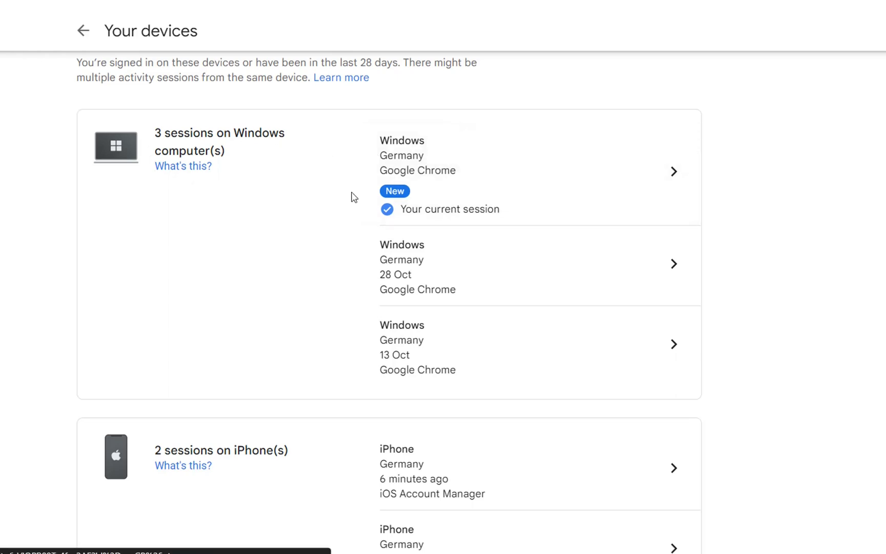
scroll(422, 263, down, 1)
scroll(400, 284, up, 1)
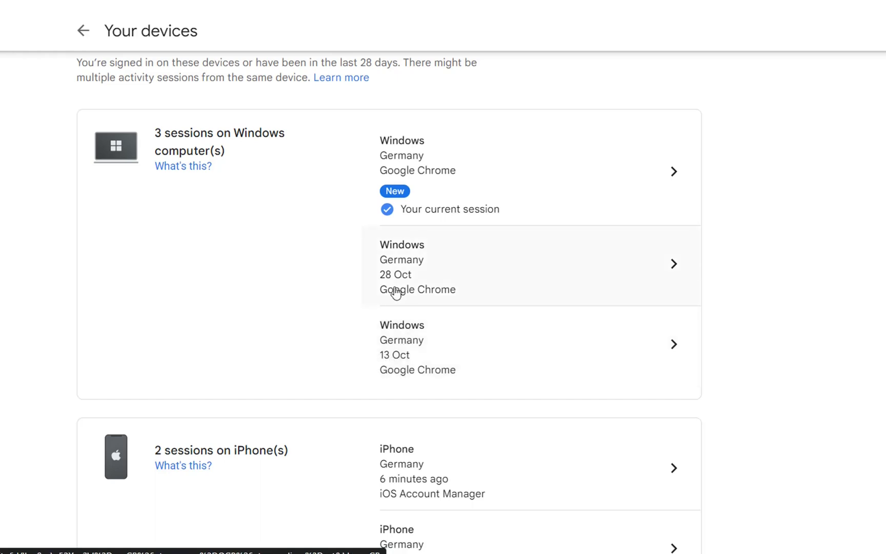
scroll(466, 286, down, 2)
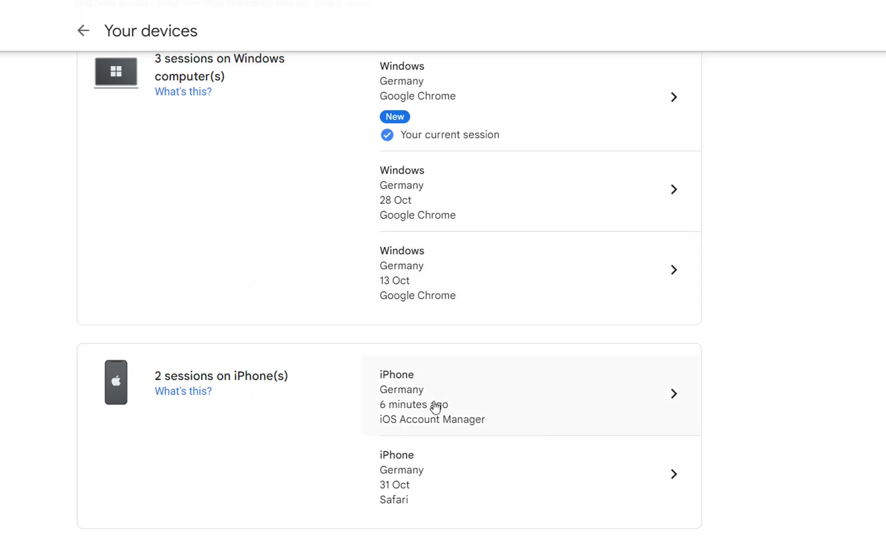
Sign out the recently active iPhone session, confirm the warning and dismiss the Finished notice.
click(522, 413)
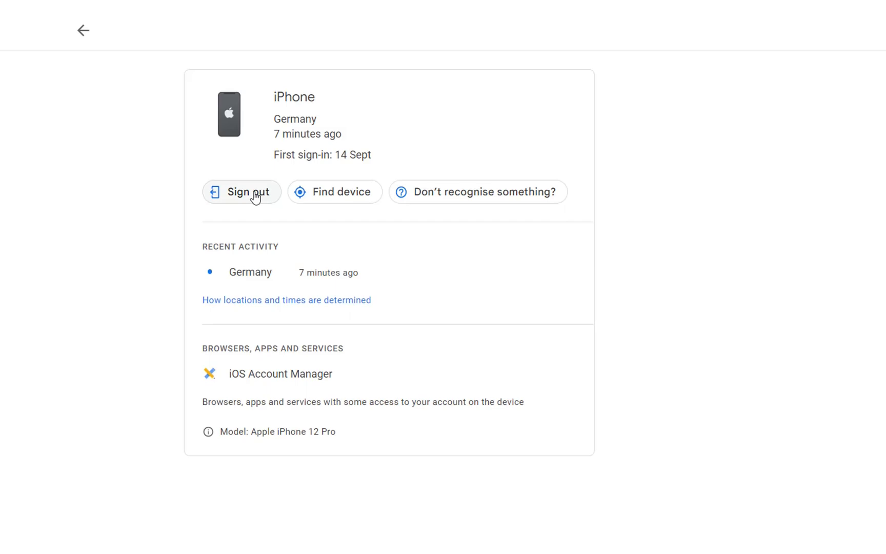
click(255, 197)
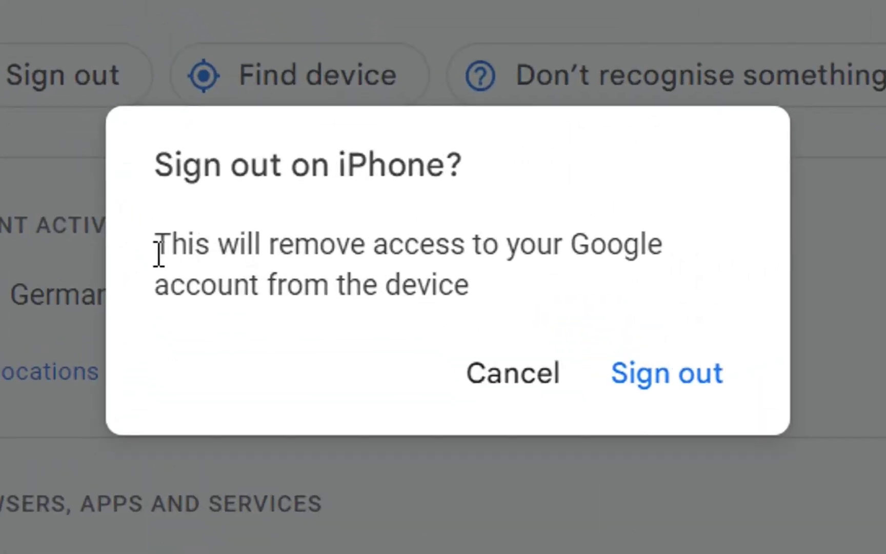
drag(282, 254, 308, 253)
drag(226, 243, 554, 284)
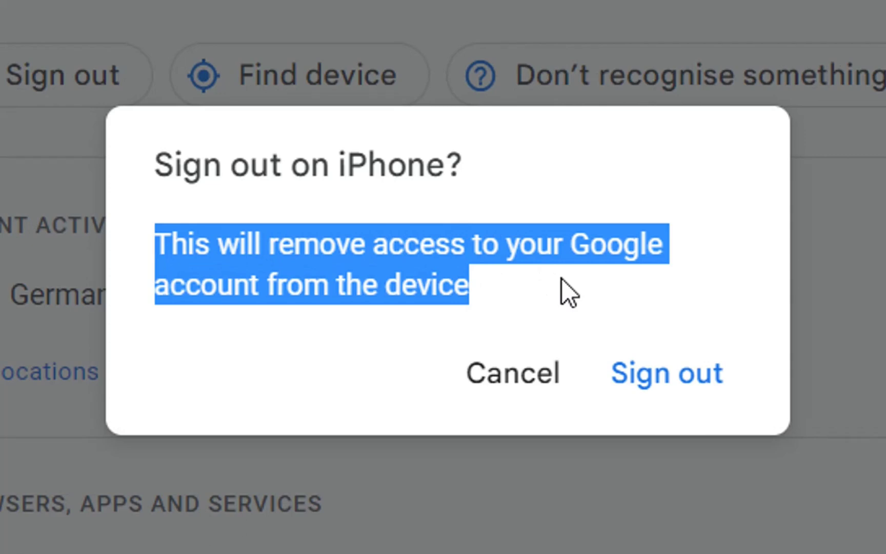
click(666, 373)
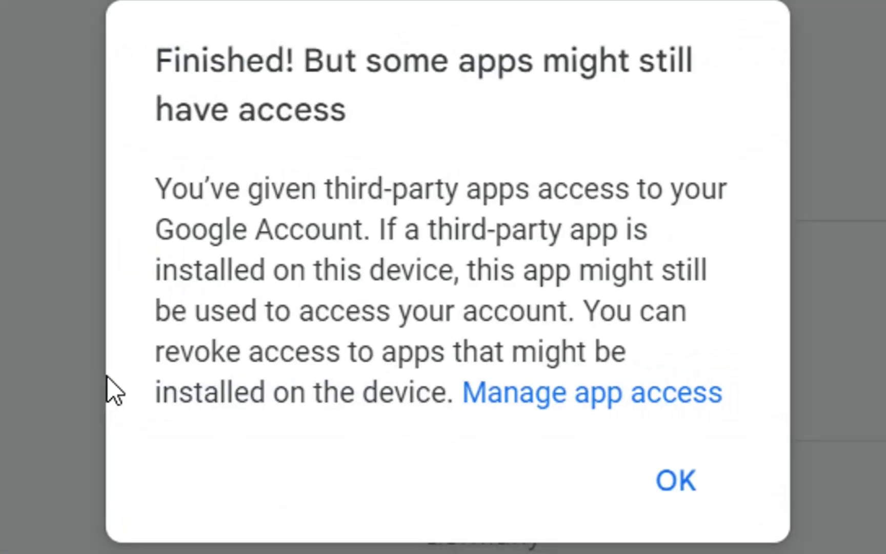
triple_click(326, 208)
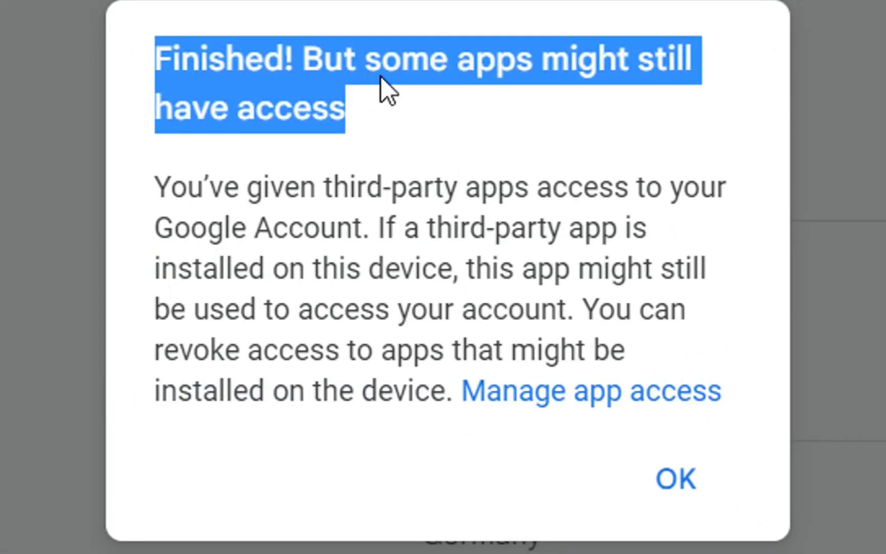
click(676, 477)
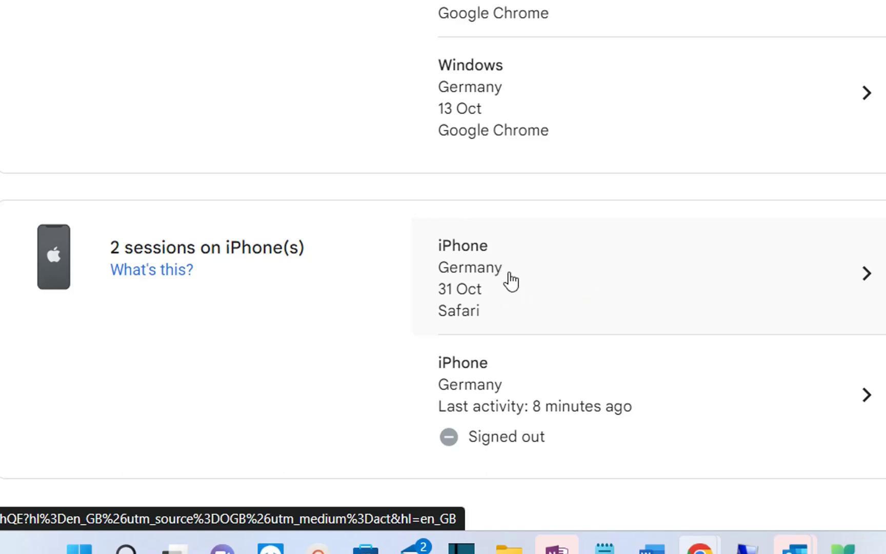
Open the 31 Oct Safari iPhone session and confirm signing it out.
click(717, 292)
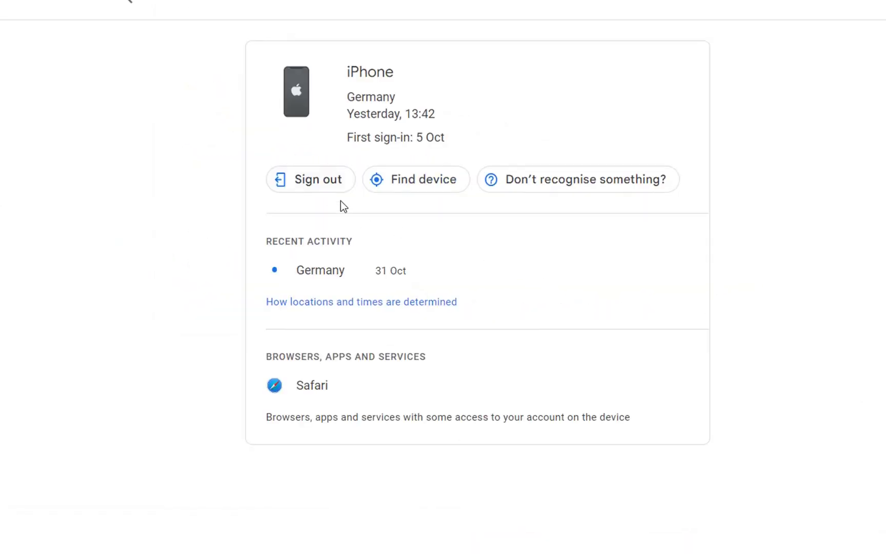
click(318, 179)
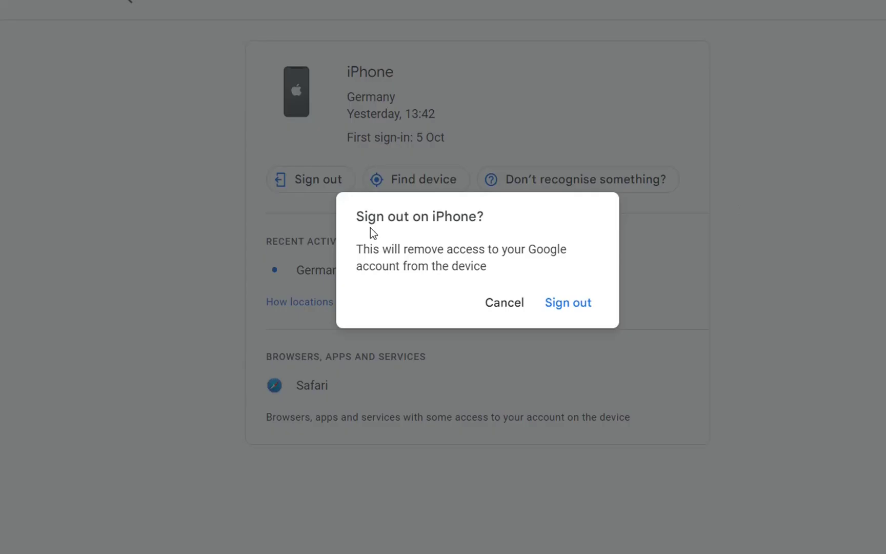
click(566, 359)
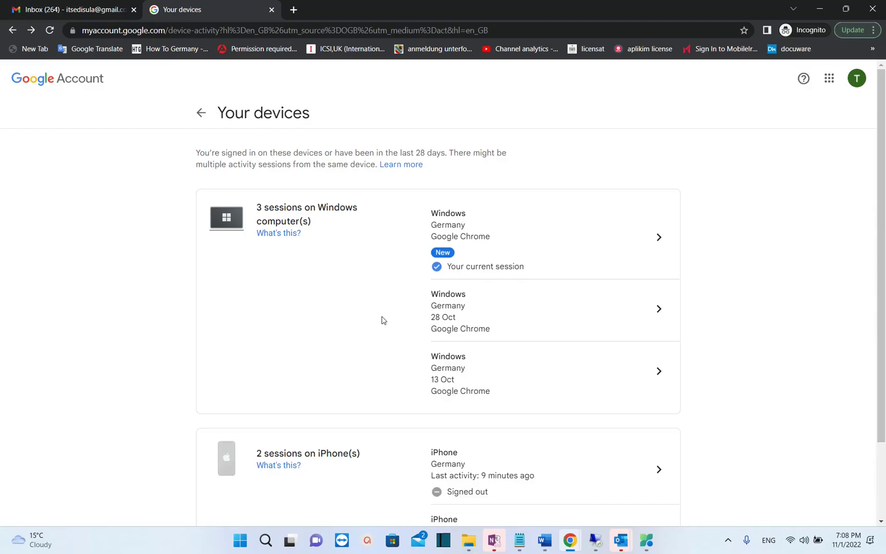